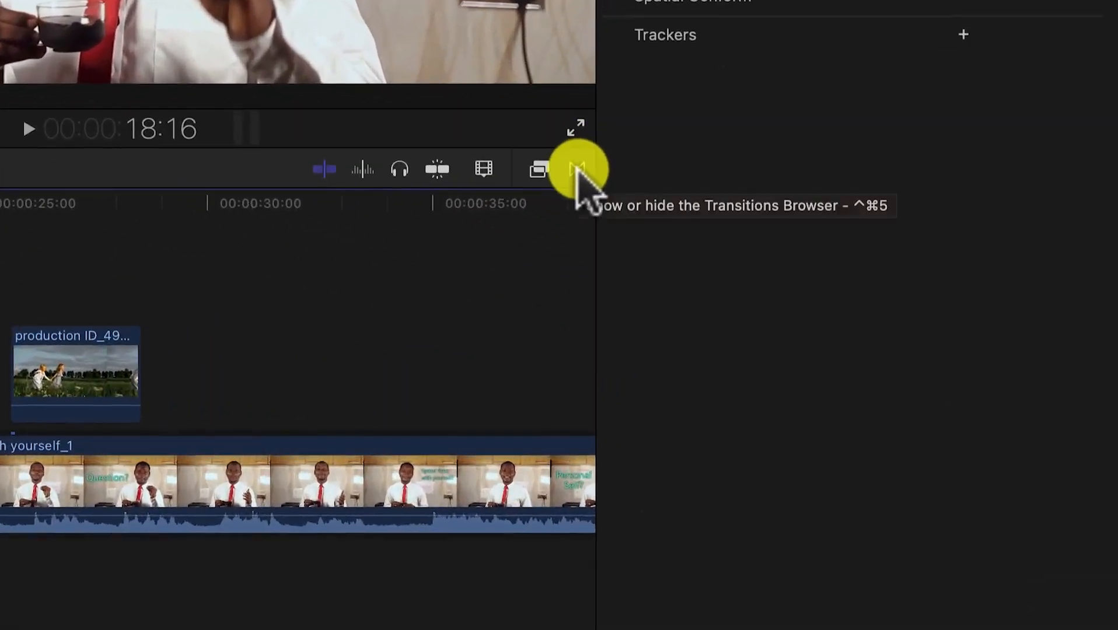
- Open the Transitions browser and look through the 360°, Blurs, Dissolves and Lights categories, ending on the full list
click(578, 169)
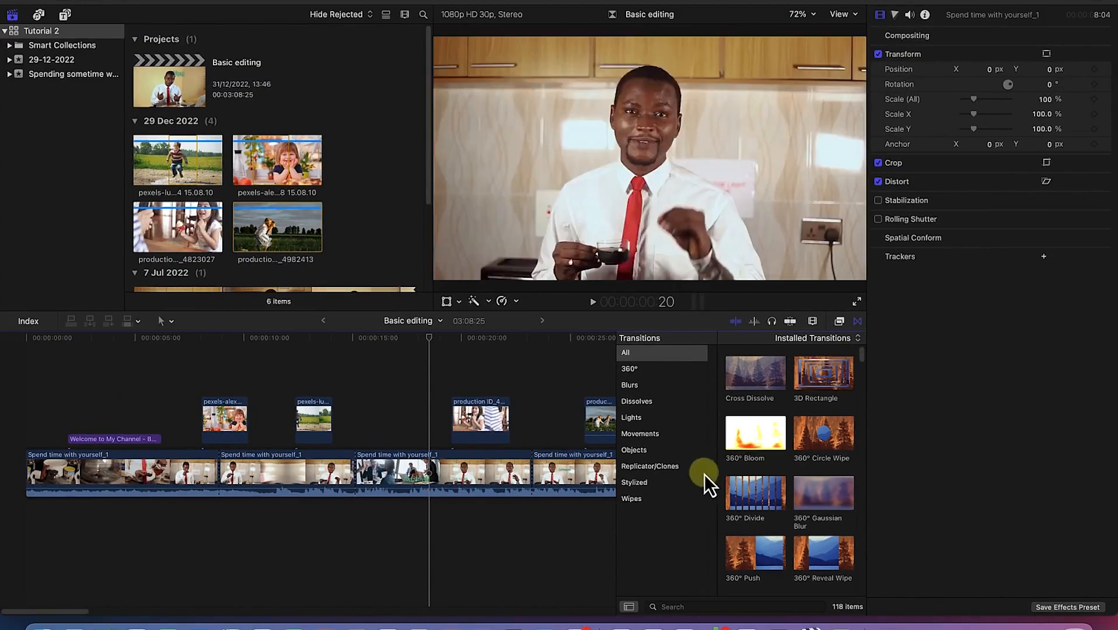
click(649, 369)
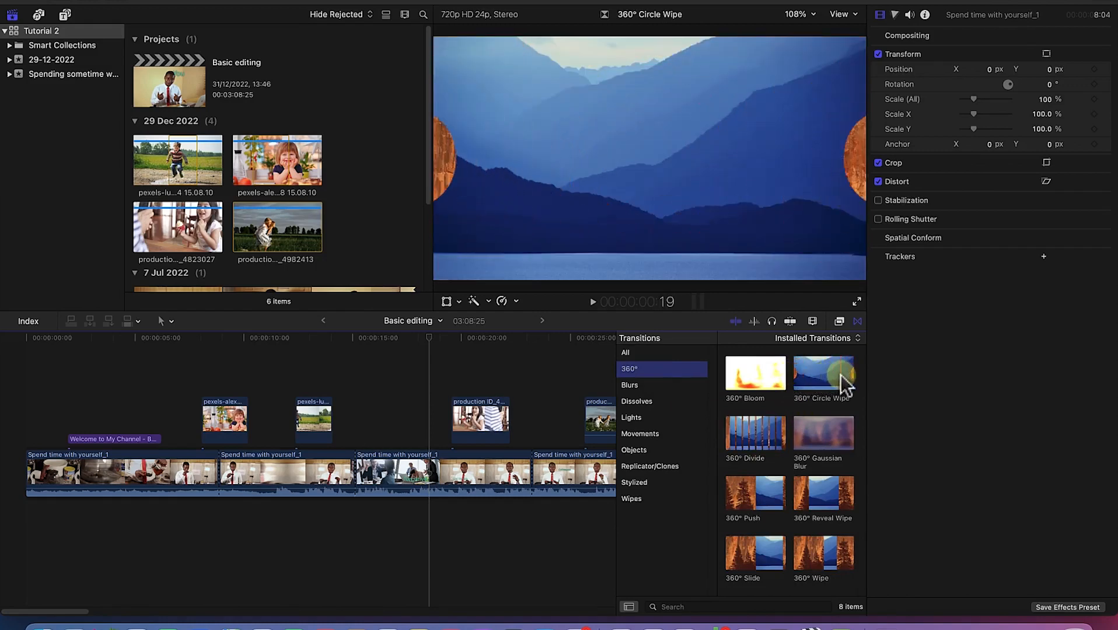
click(642, 384)
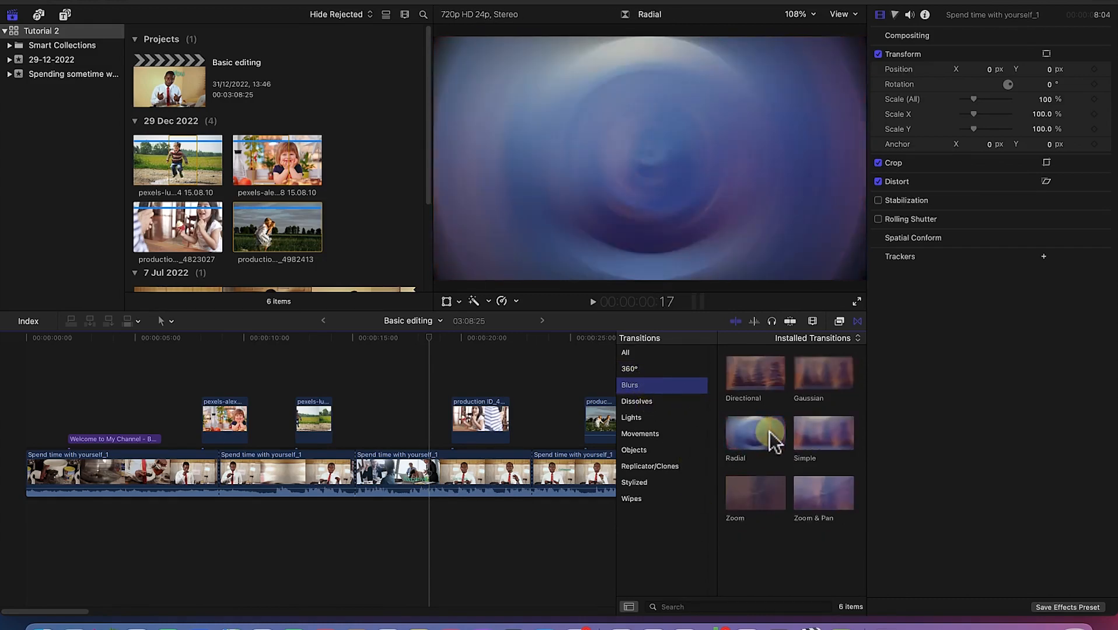
click(646, 405)
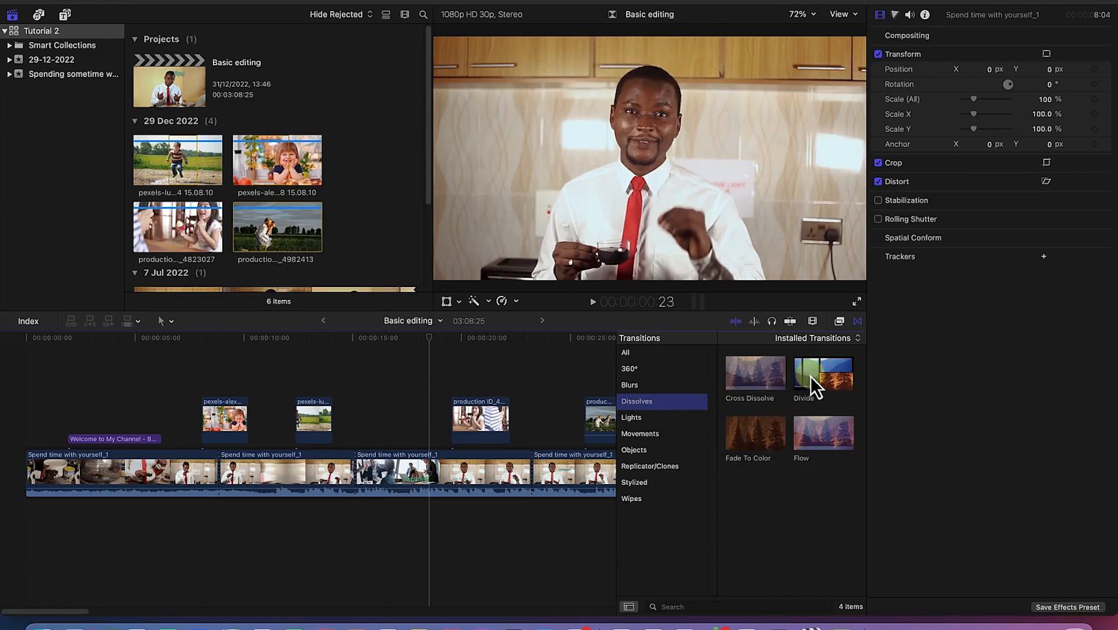
click(633, 419)
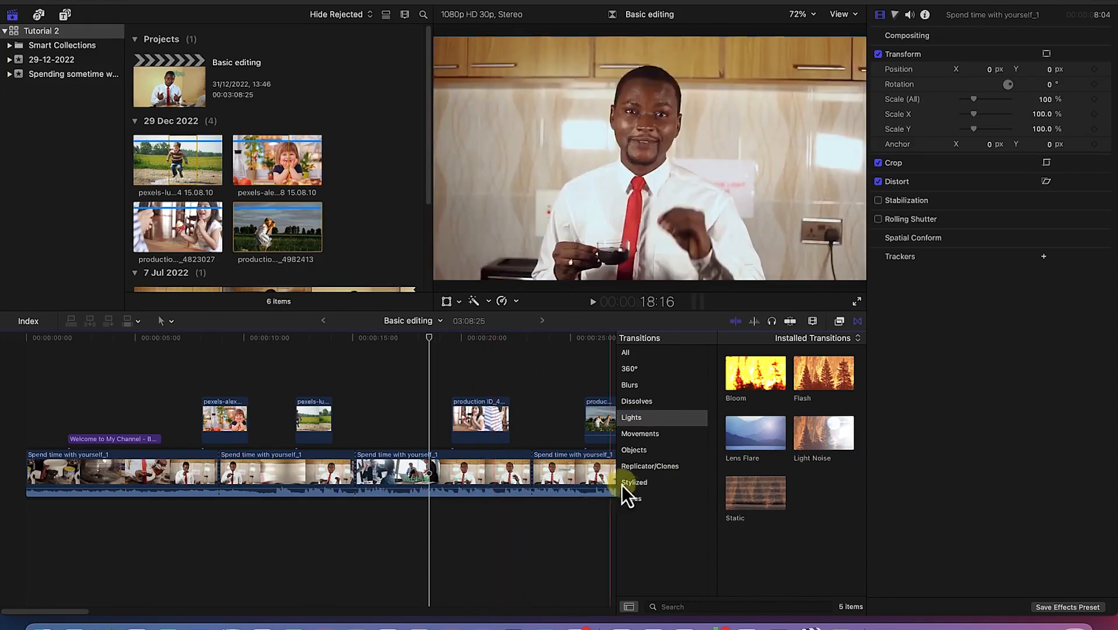
click(648, 352)
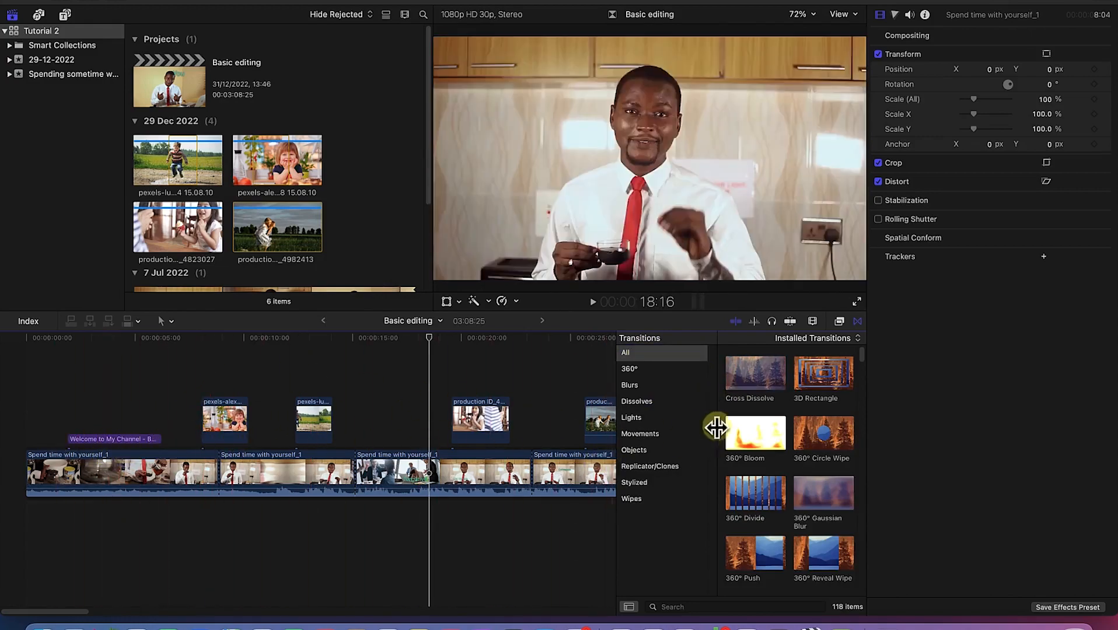
- Apply Cross Dissolve to both ends of the Welcome to My Channel title and trim its opening transition to 26 frames
drag(747, 384, 77, 438)
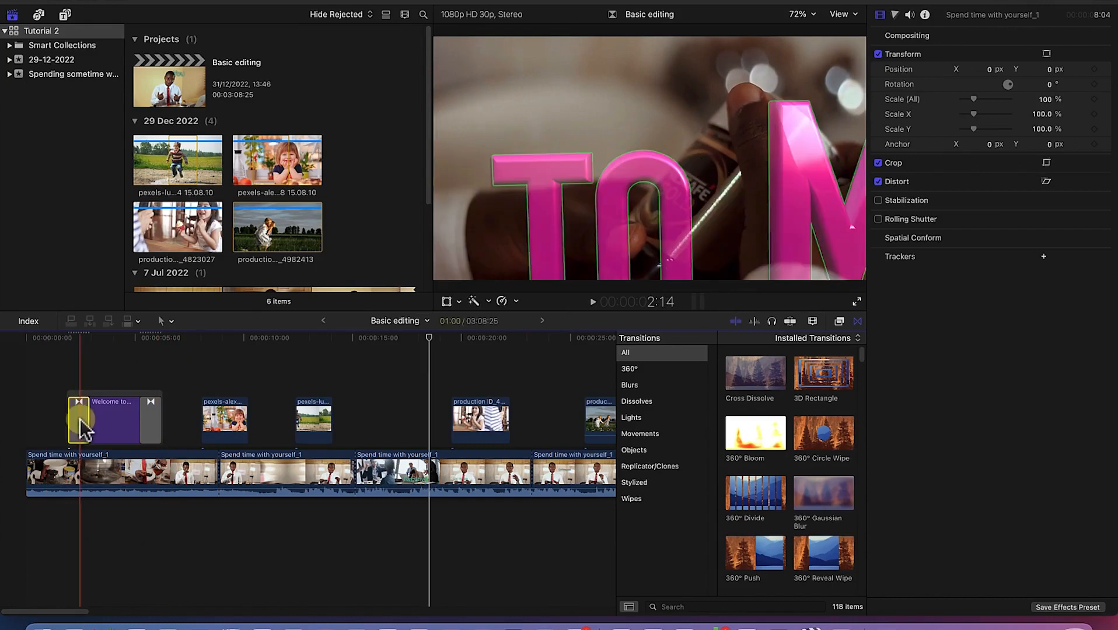
click(87, 431)
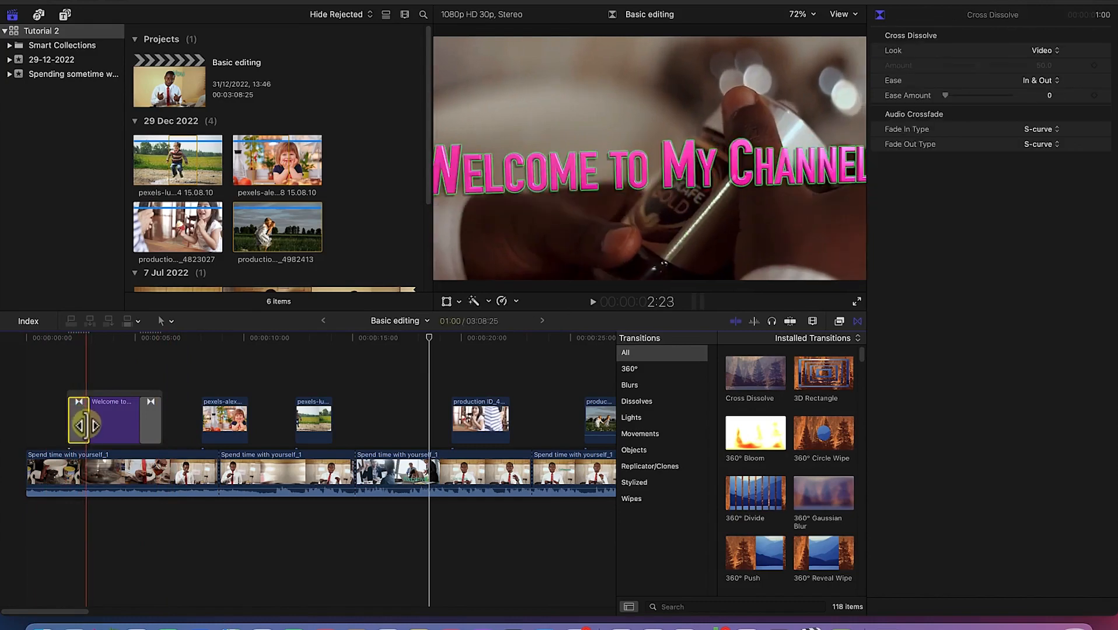
drag(87, 426, 120, 431)
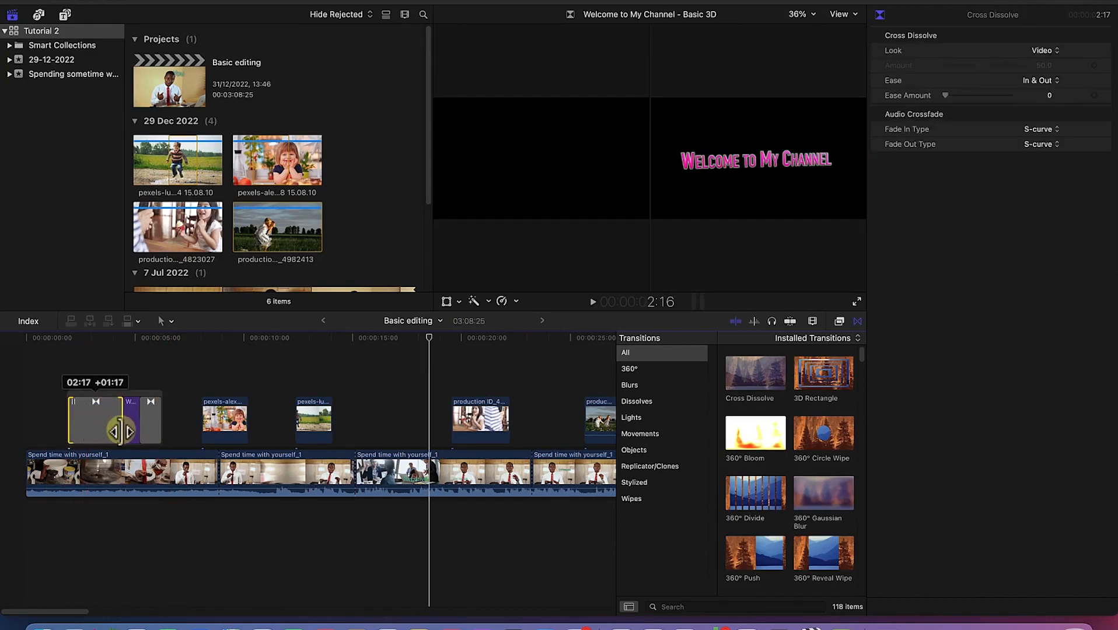
drag(120, 432, 124, 431)
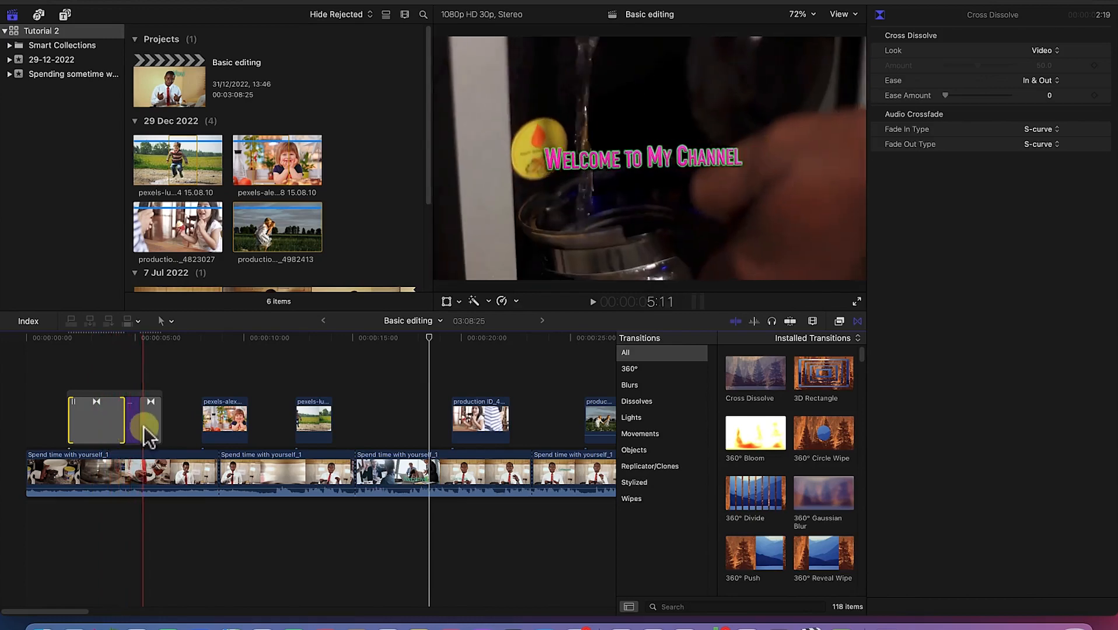
drag(124, 417, 85, 414)
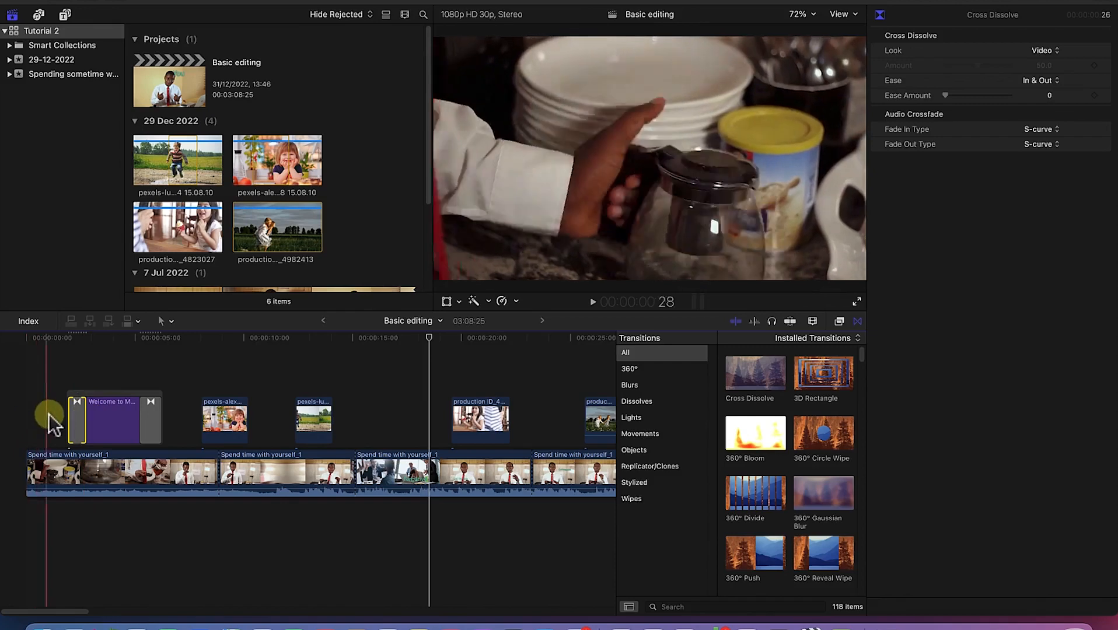
- Shorten the title's closing Cross Dissolve slightly and trim the opening one to 22 frames
click(153, 417)
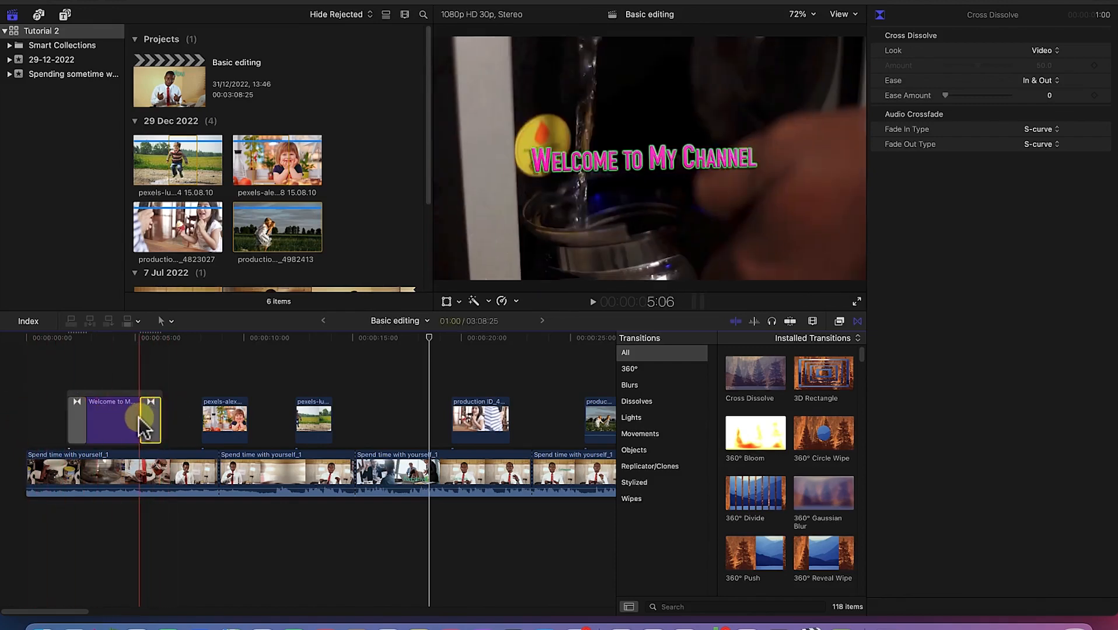
drag(138, 417, 86, 425)
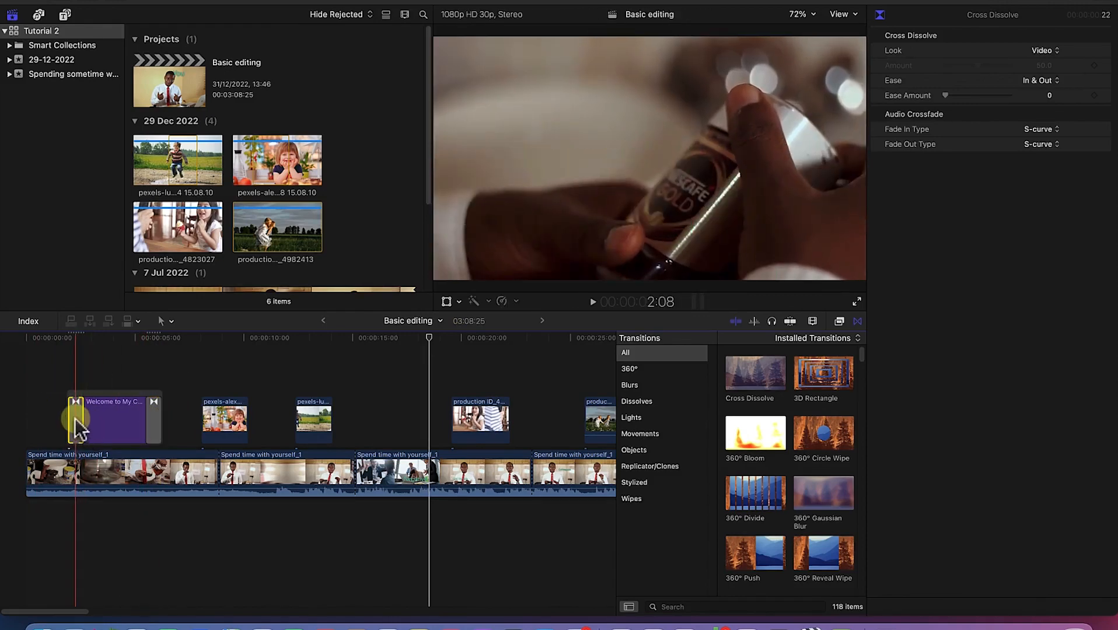
- Examine the Ease Amount and Fade In Type options of the title's opening Cross Dissolve
click(75, 419)
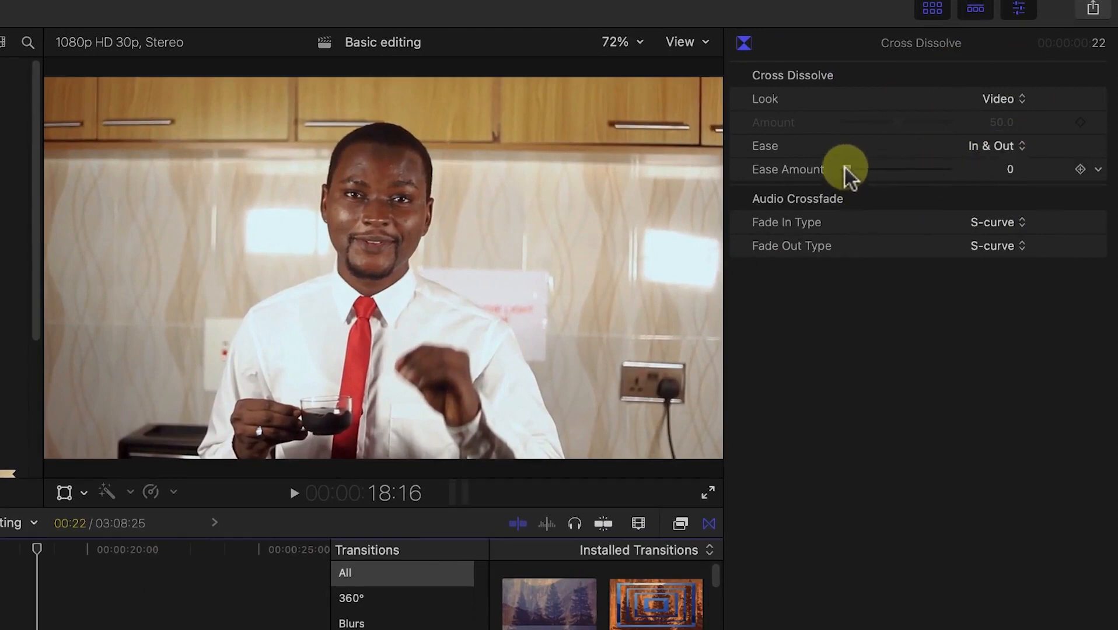
drag(849, 170, 871, 181)
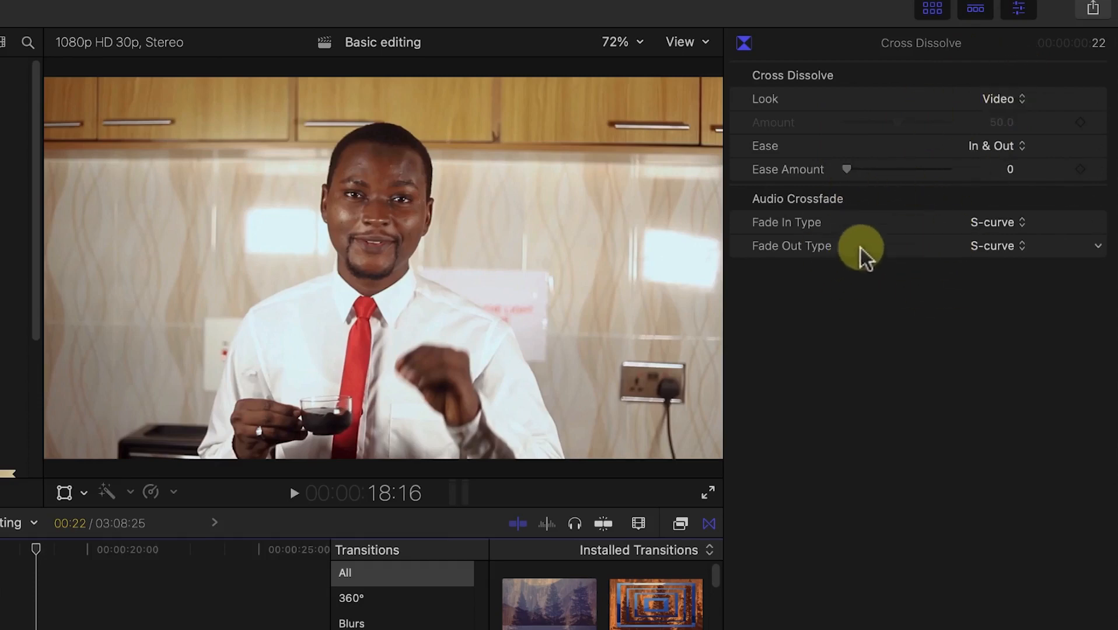
click(1002, 226)
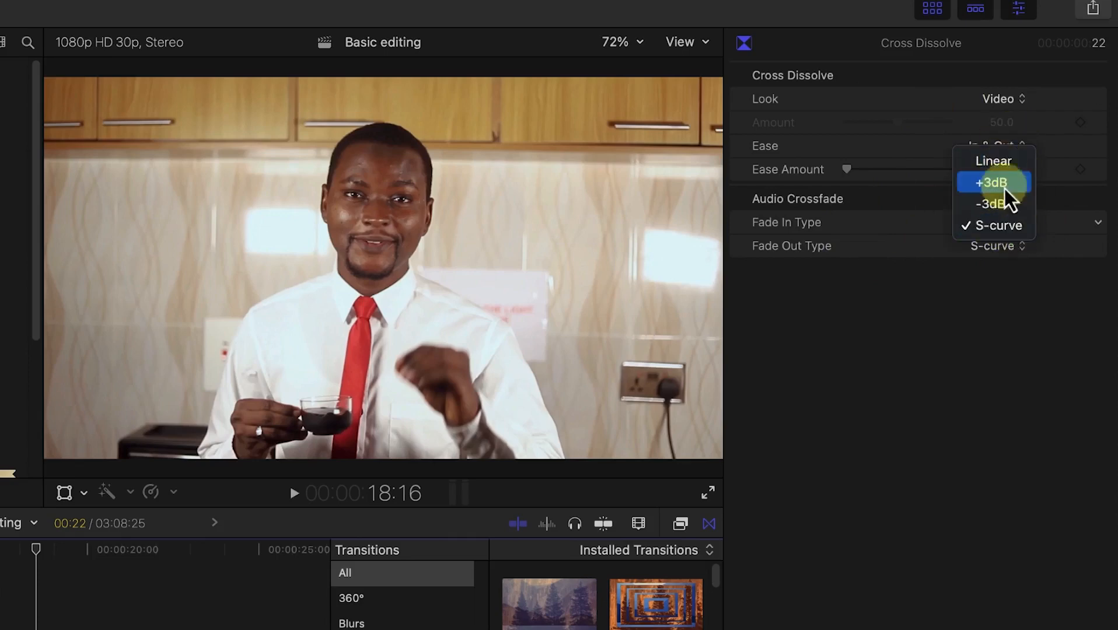
click(885, 403)
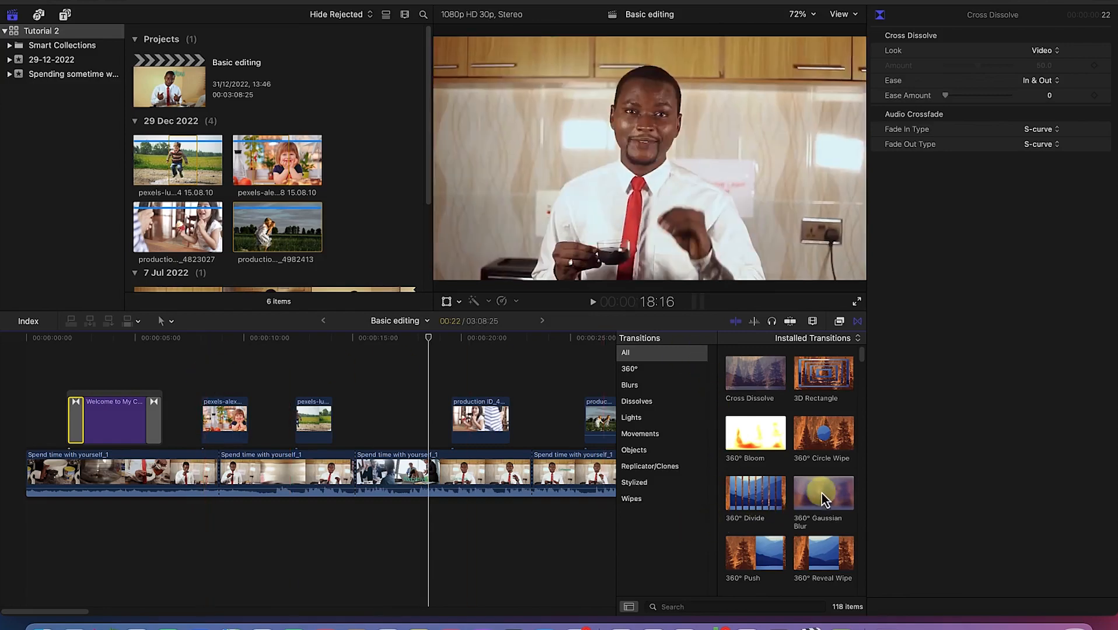
- Apply the Diagonal transition from the Wipes category to both ends of the smiling-girl clip
scroll(823, 494, down, 3)
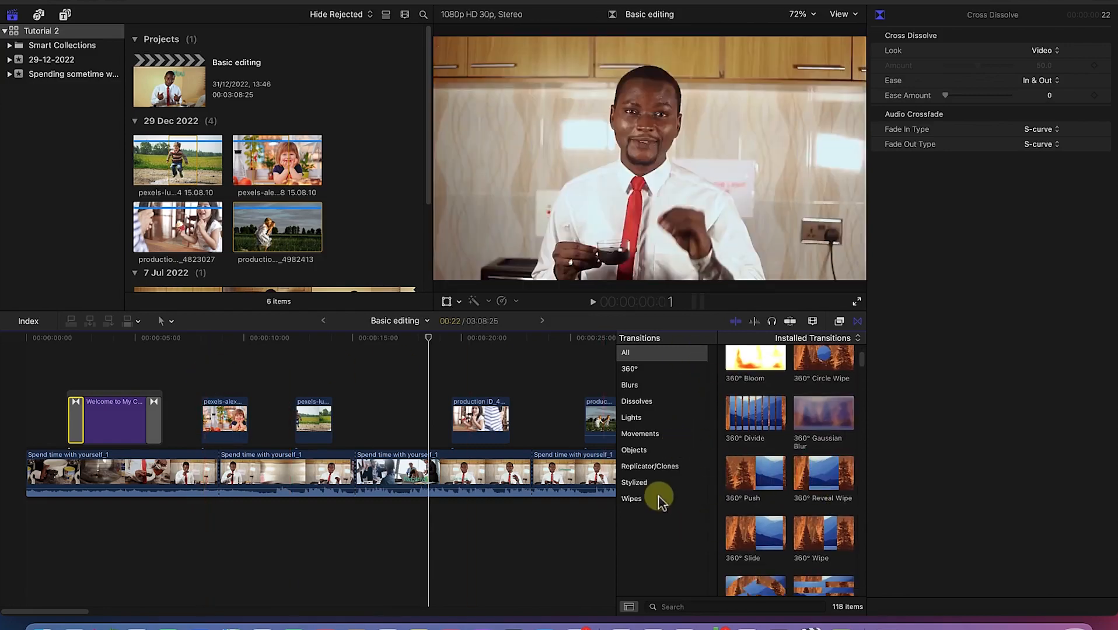
click(659, 499)
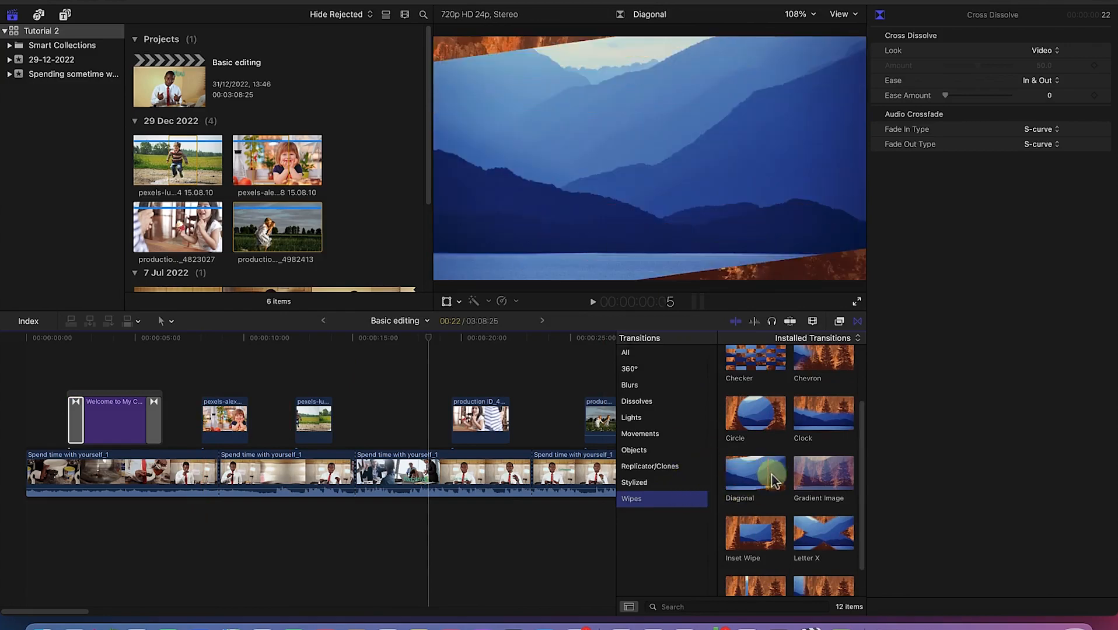
drag(754, 477, 228, 419)
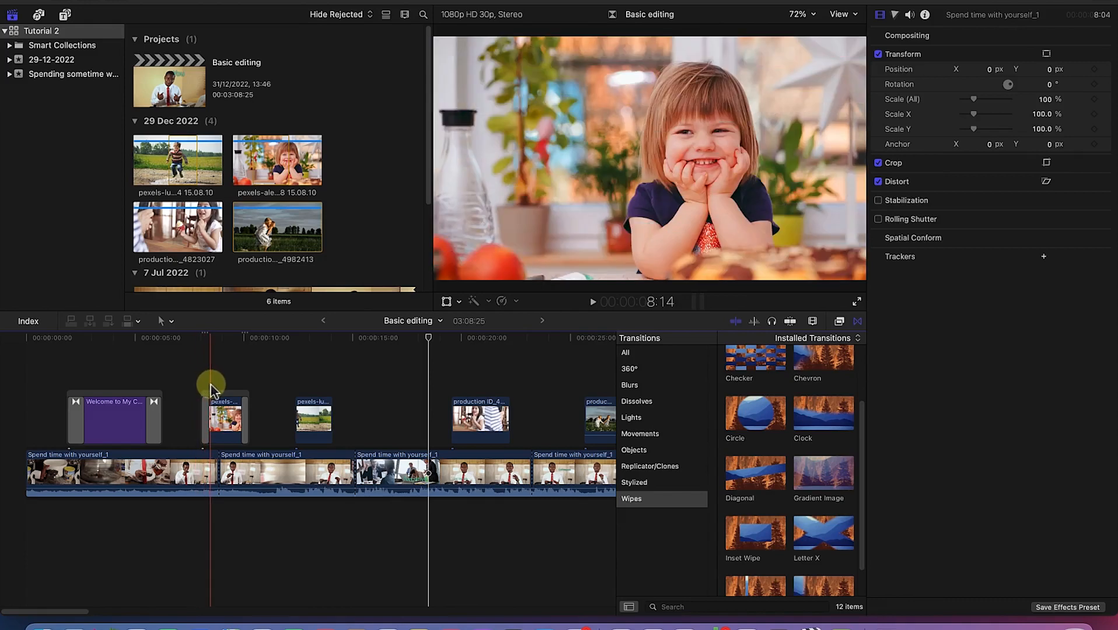
click(236, 400)
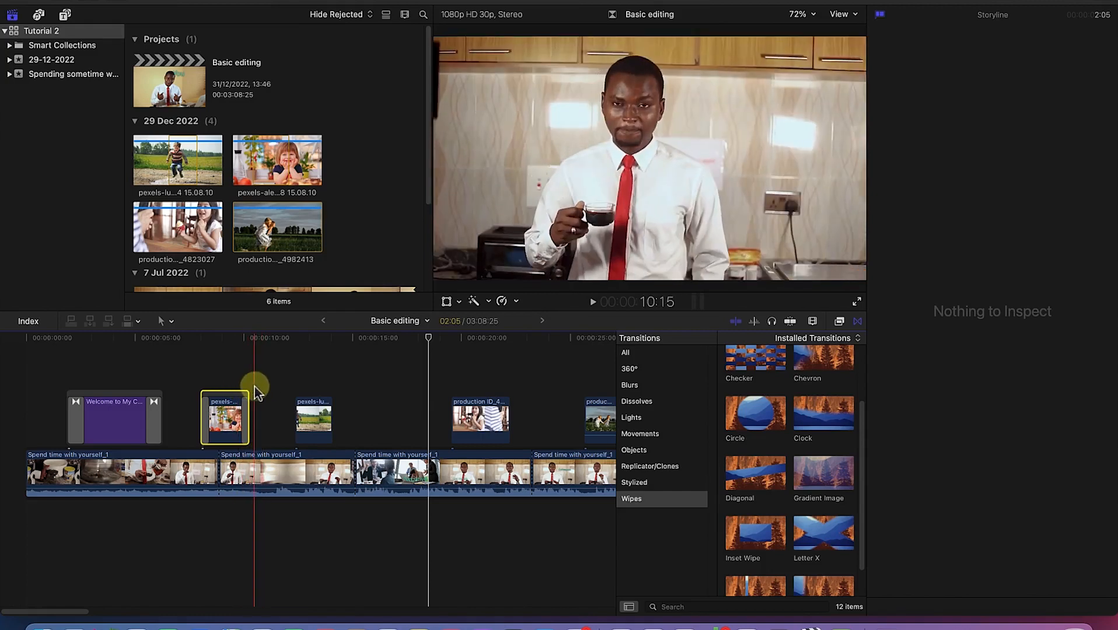
- Set the girl clip's opening Diagonal transition to 13 frames and delete the one at its end
click(206, 420)
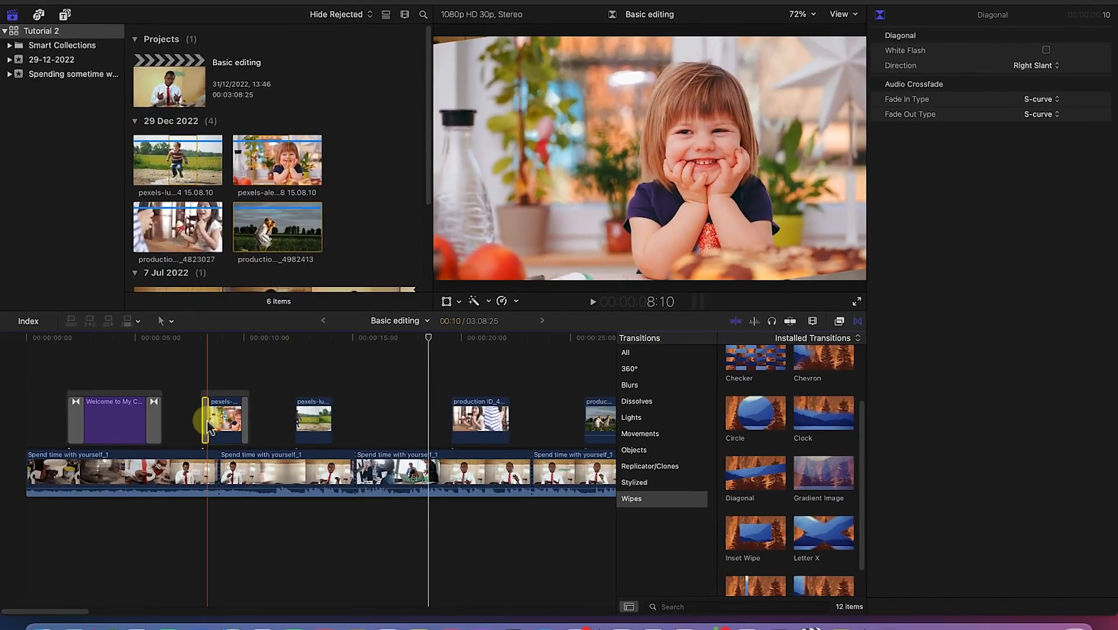
drag(207, 424, 219, 426)
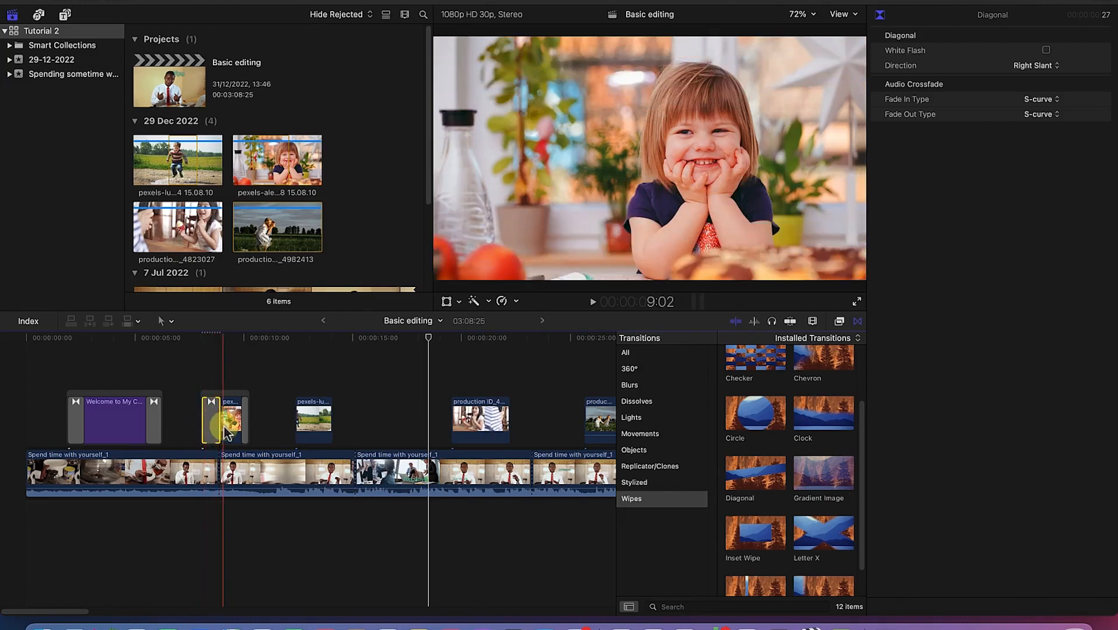
drag(219, 420, 212, 420)
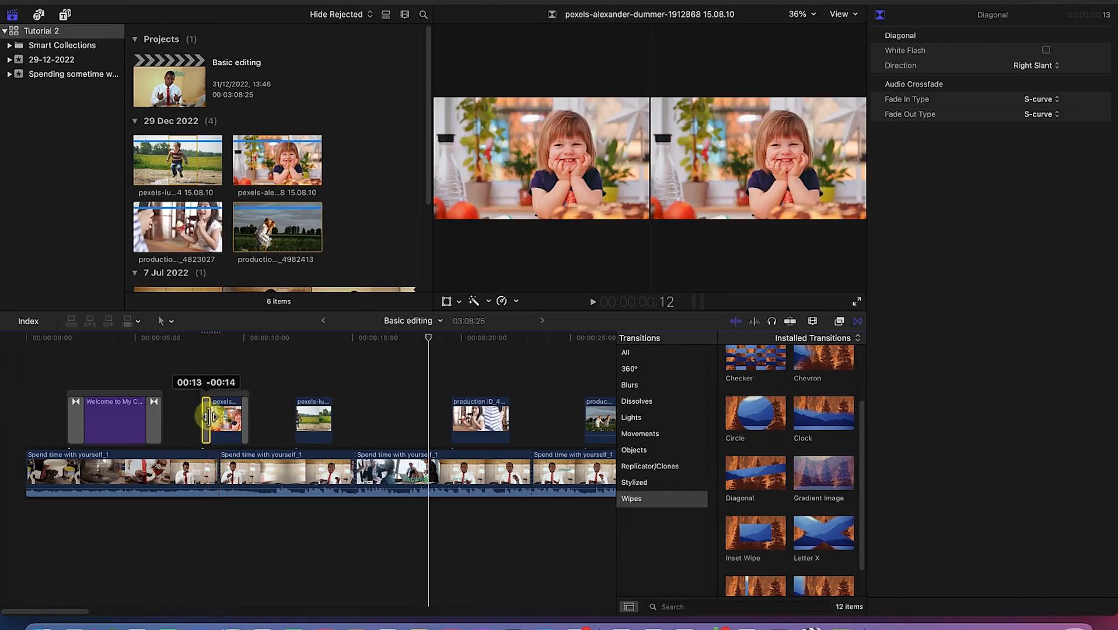
drag(209, 417, 208, 418)
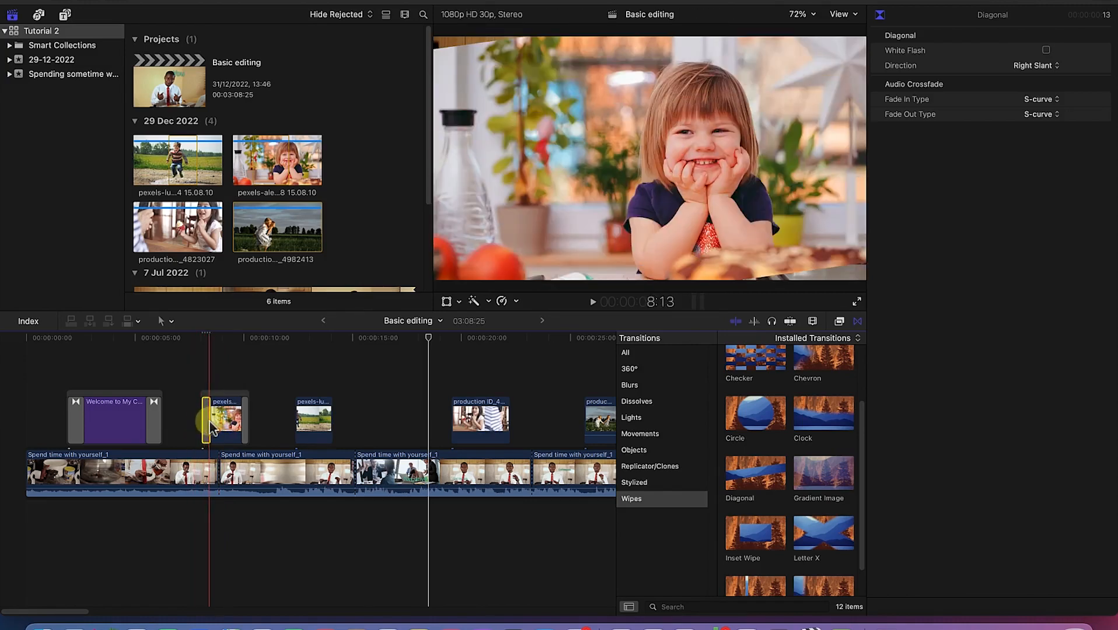
click(245, 423)
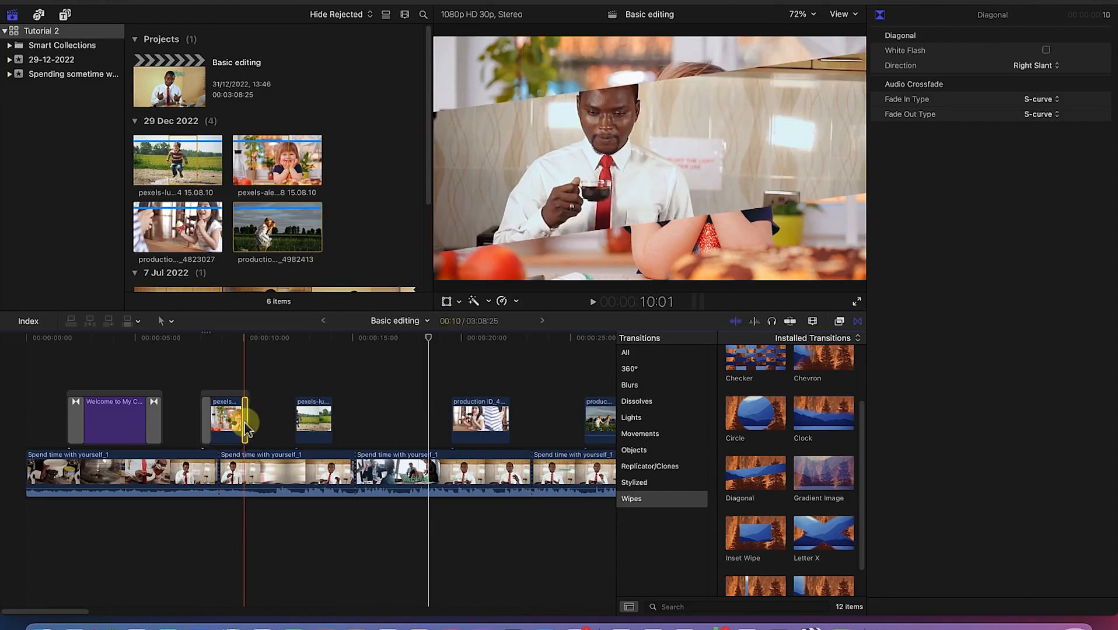
key(Delete)
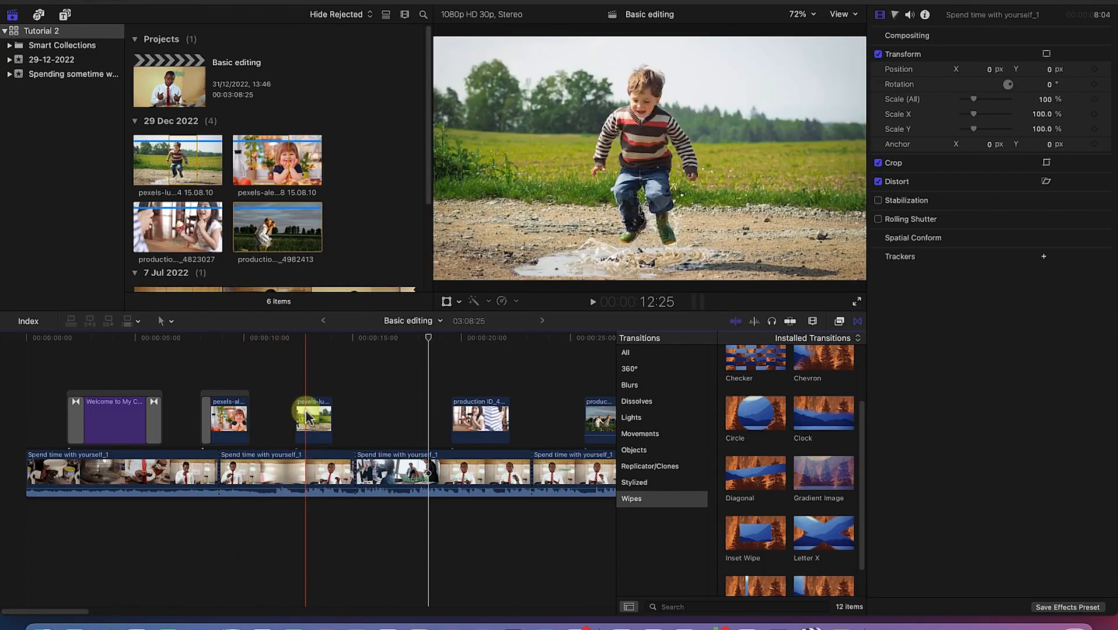
- Apply Circle wipes to both ends of the jumping-boy clip, trimmed to about 10 frames, and play them back from about 12:03
drag(753, 412, 313, 420)
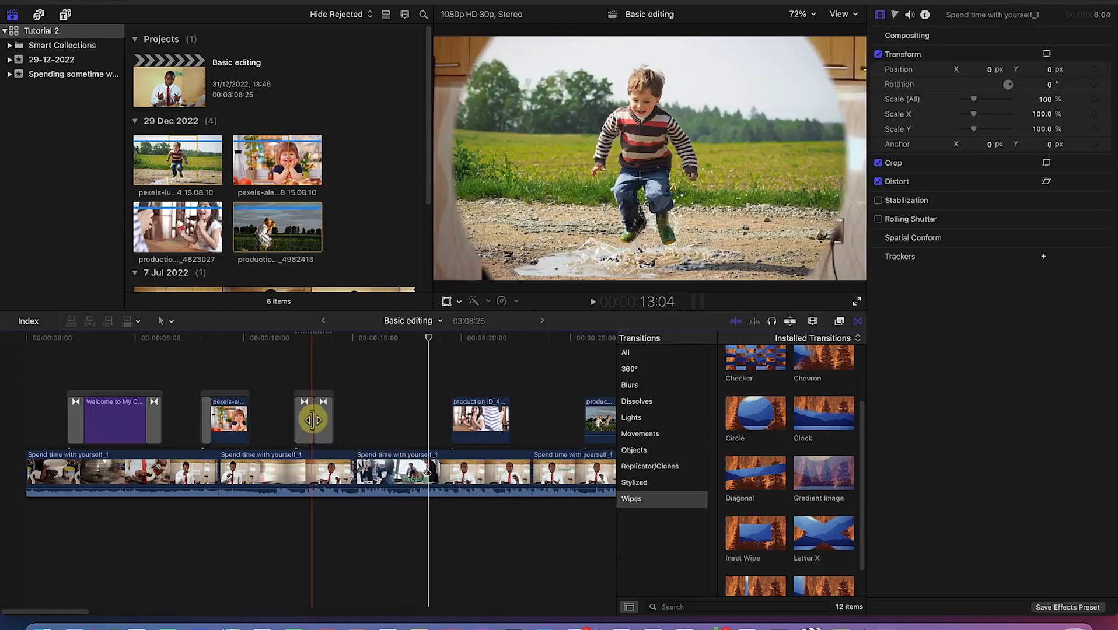
click(312, 420)
mouse_move(312, 420)
mouse_down()
mouse_move(302, 415)
mouse_move(329, 431)
mouse_up()
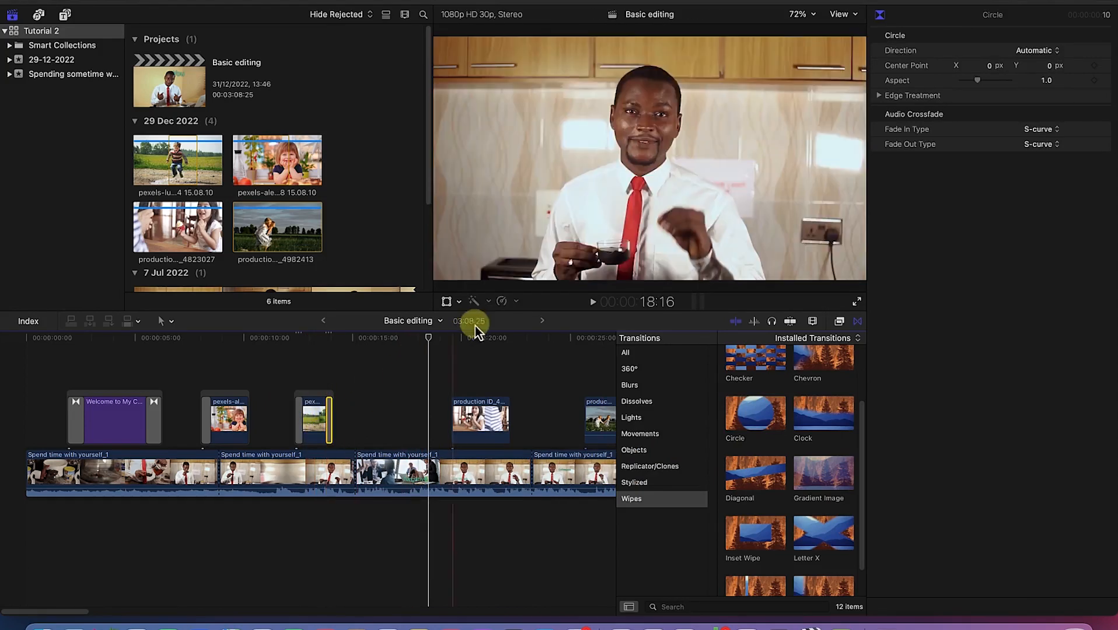
drag(430, 341, 288, 353)
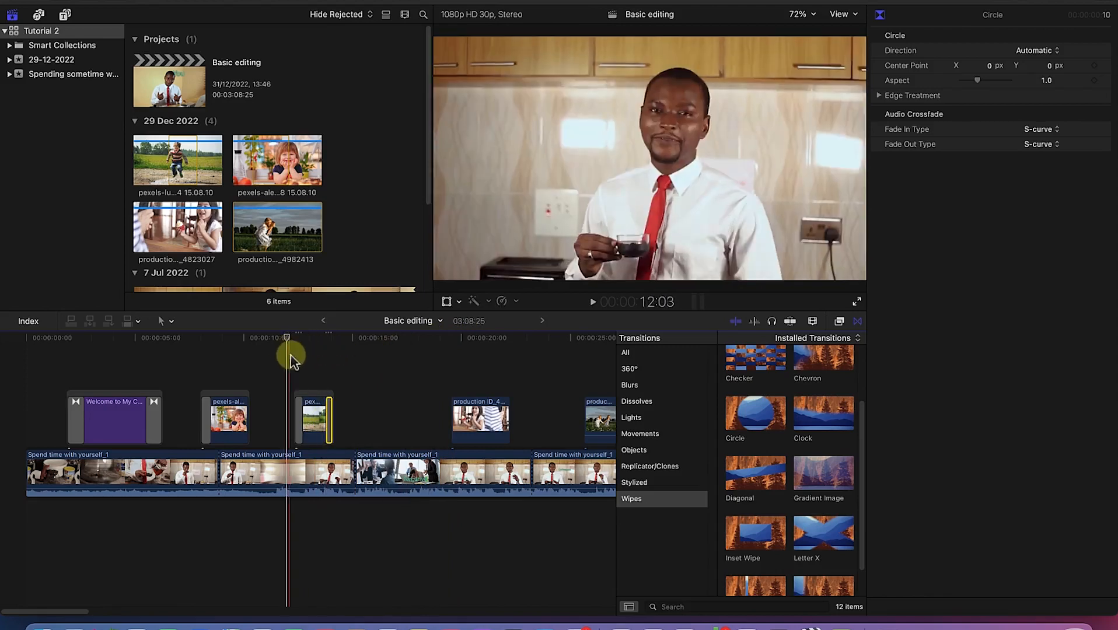
key(space)
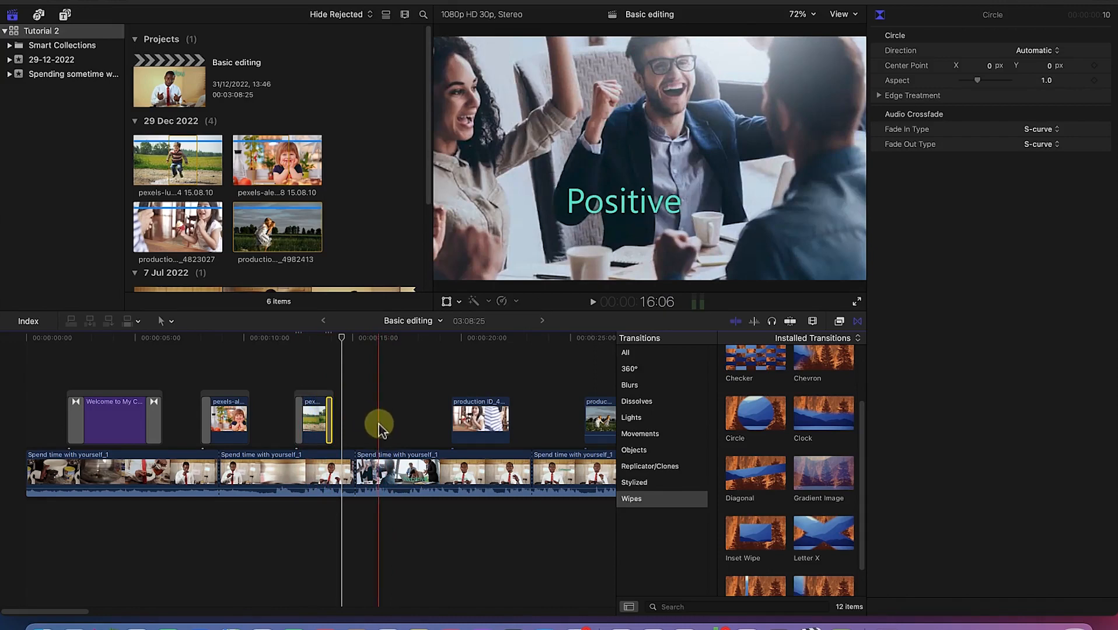
- Split the second Spend time with yourself_1 clip in the primary storyline with the Blade, just before the jumping-boy clip
click(387, 476)
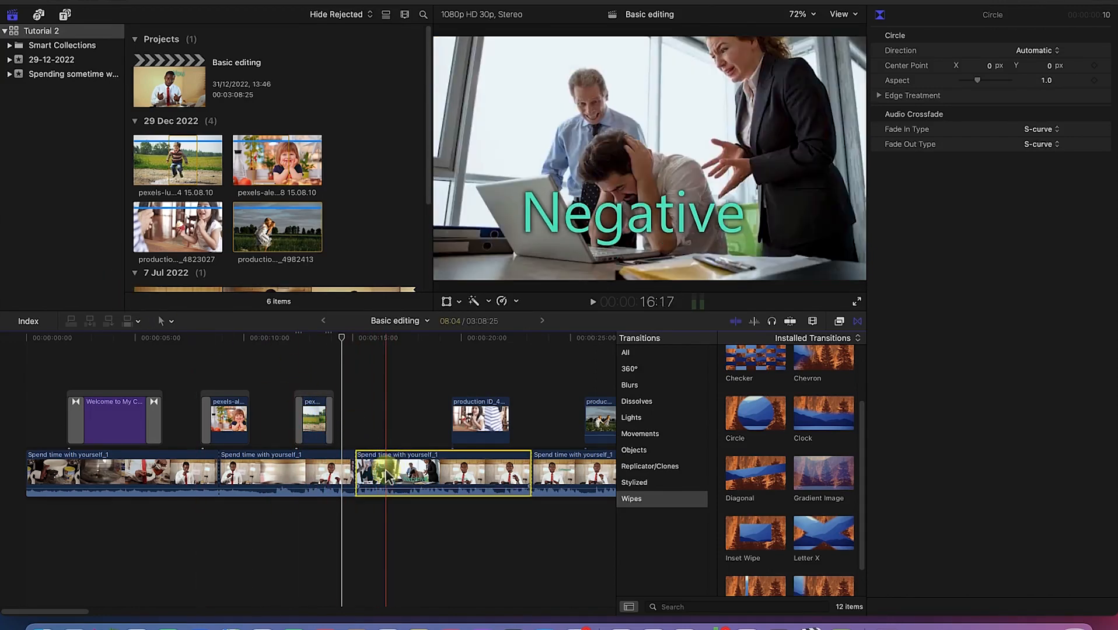
click(304, 469)
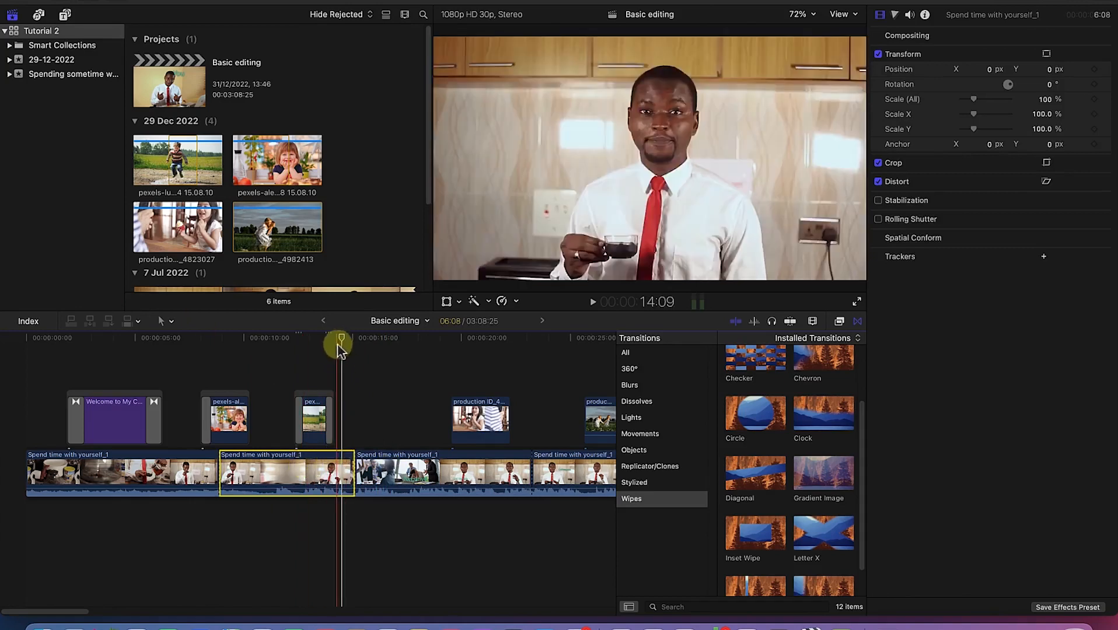
drag(343, 338, 277, 323)
key(b)
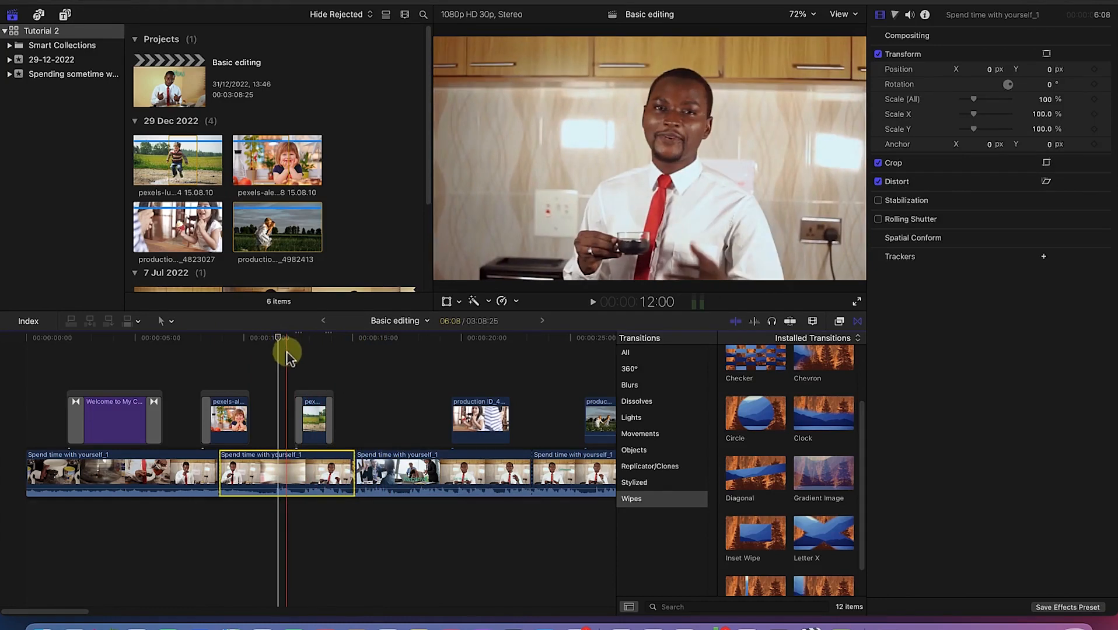
click(278, 470)
mouse_move(278, 337)
mouse_down()
mouse_move(268, 333)
mouse_move(287, 344)
mouse_move(269, 328)
mouse_move(288, 349)
mouse_up()
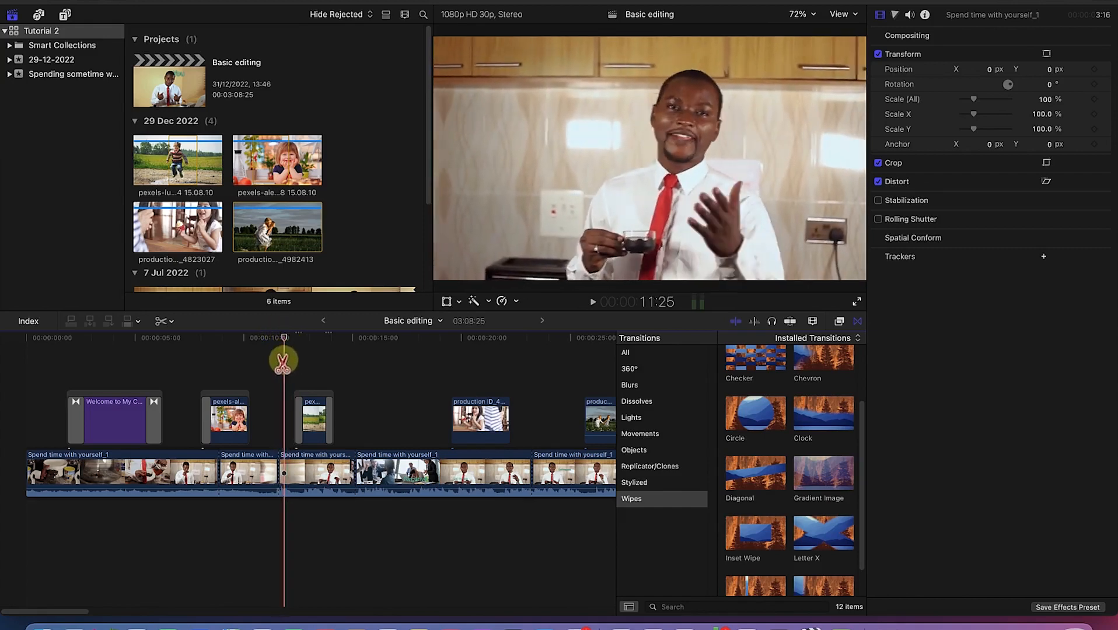
- Move the playhead back to about 11:11, return to the Select tool and select the storyline clip just after the new cut
click(767, 422)
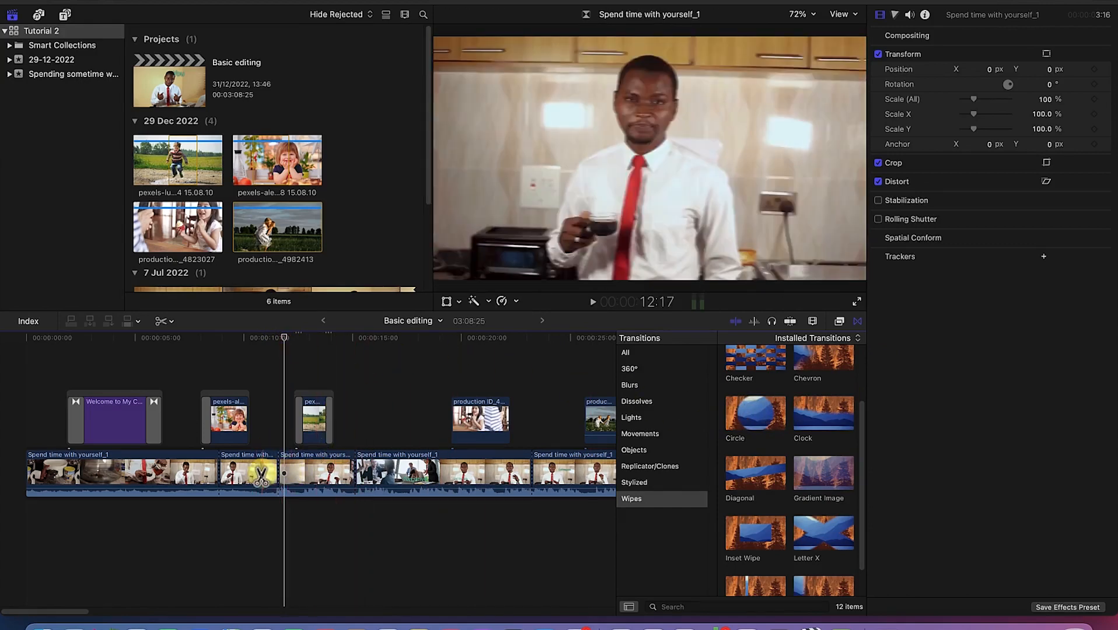
drag(305, 342, 273, 340)
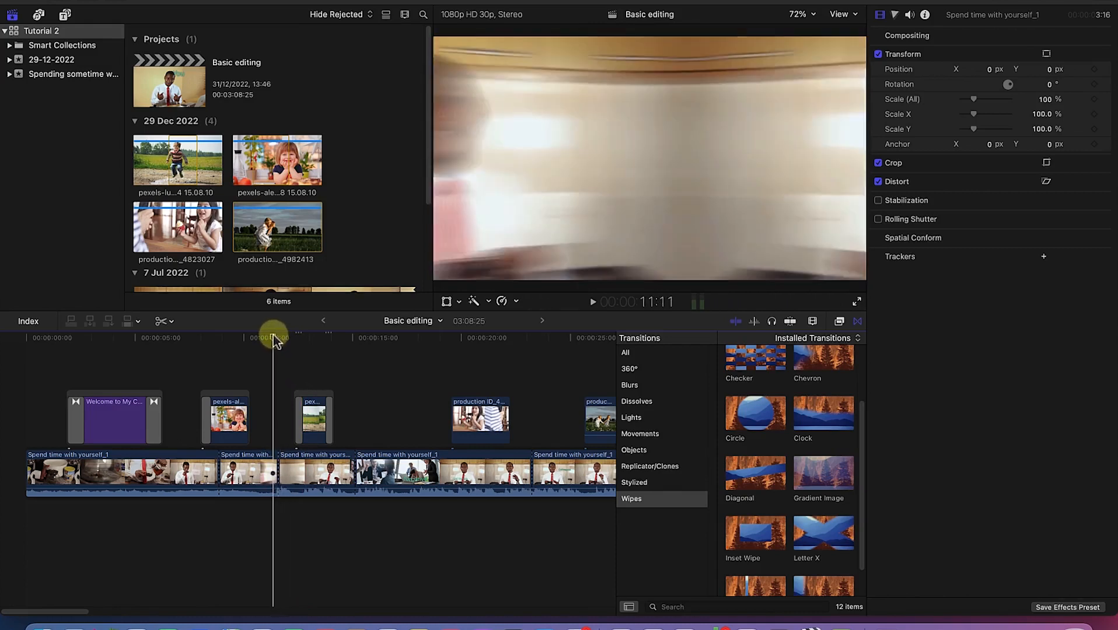
key(a)
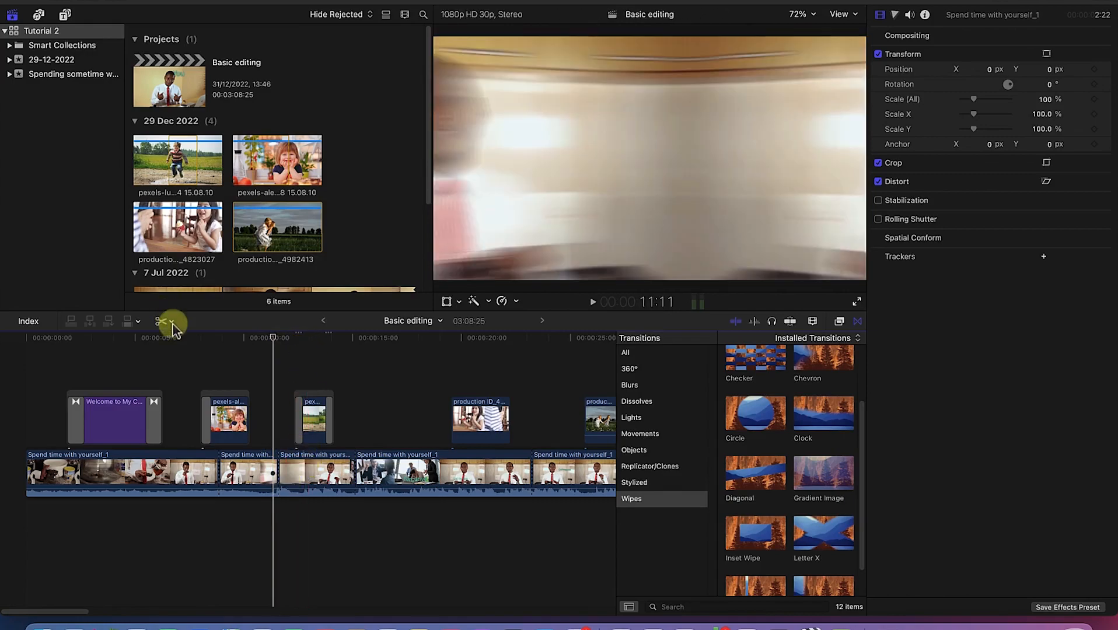
click(306, 479)
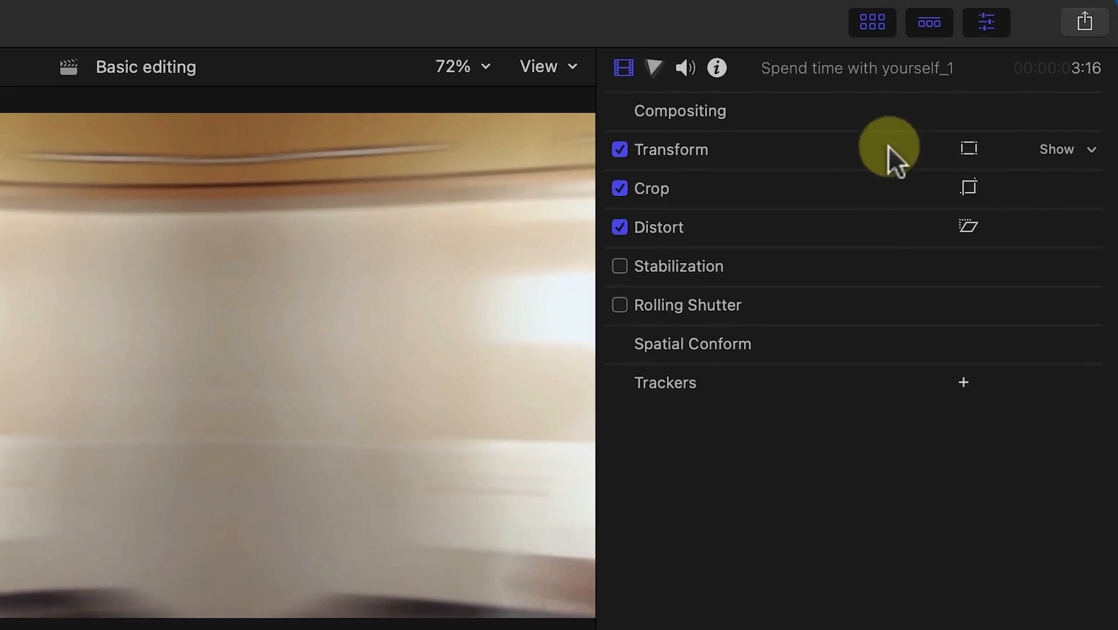
- Show the clip's Transform parameters and enlarge it slightly with Scale (All), trying 106% before entering an exact percentage
click(1055, 151)
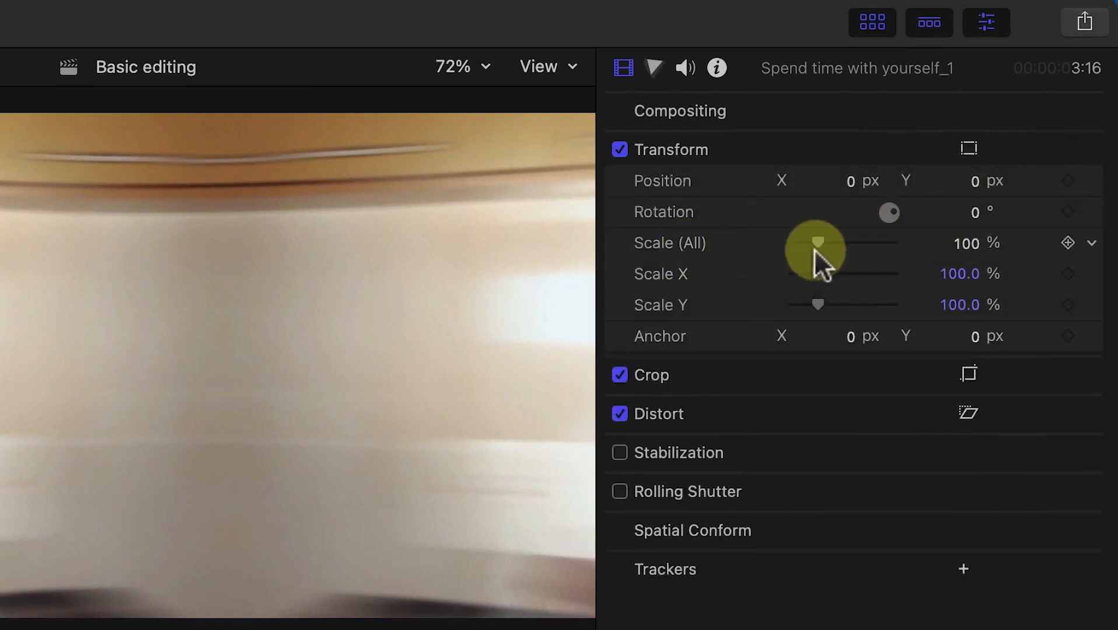
drag(821, 241, 823, 243)
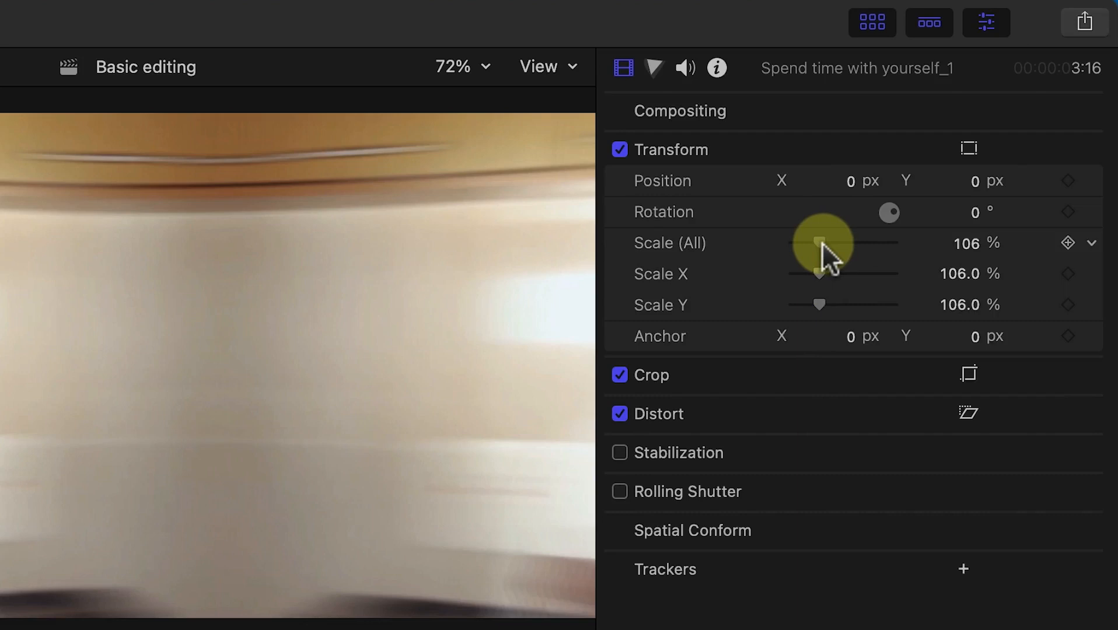
click(983, 248)
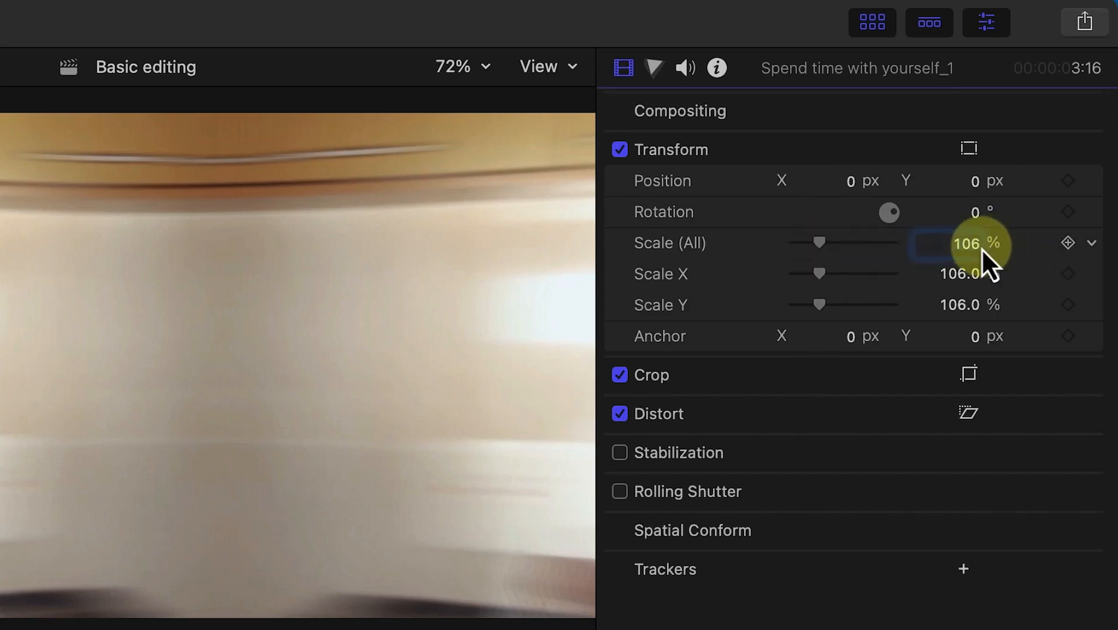
text(10)
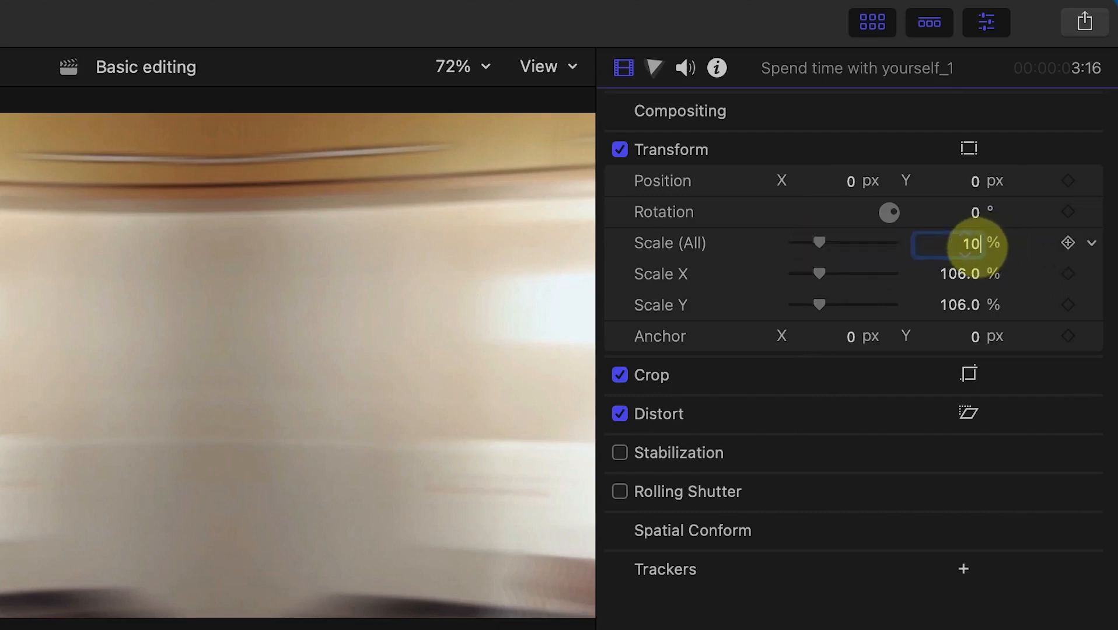